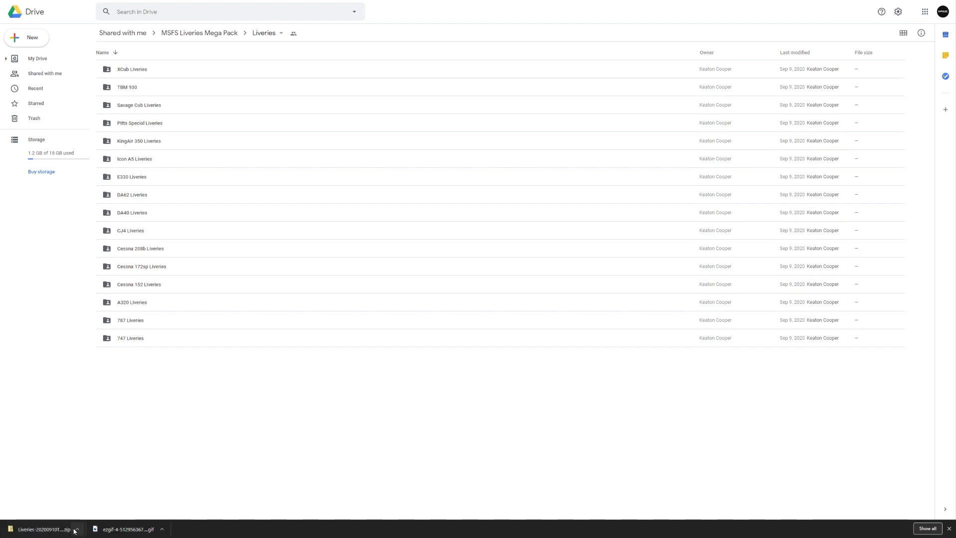
# Locate the downloaded Liveries zip in its folder and open the archive in a maximized 7-Zip window
pyautogui.click(76, 529)
pyautogui.click(84, 505)
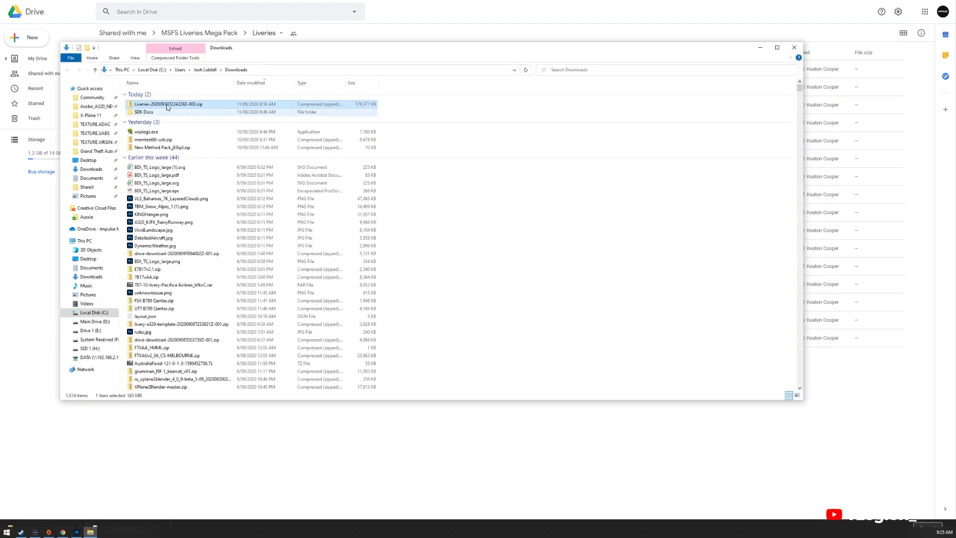
pyautogui.rightClick(190, 102)
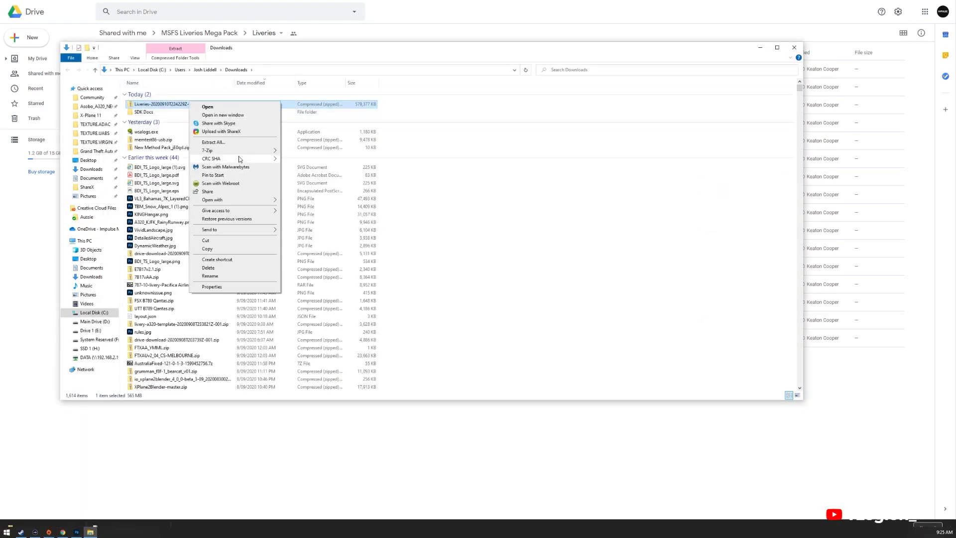
pyautogui.moveTo(234, 151)
pyautogui.click(304, 152)
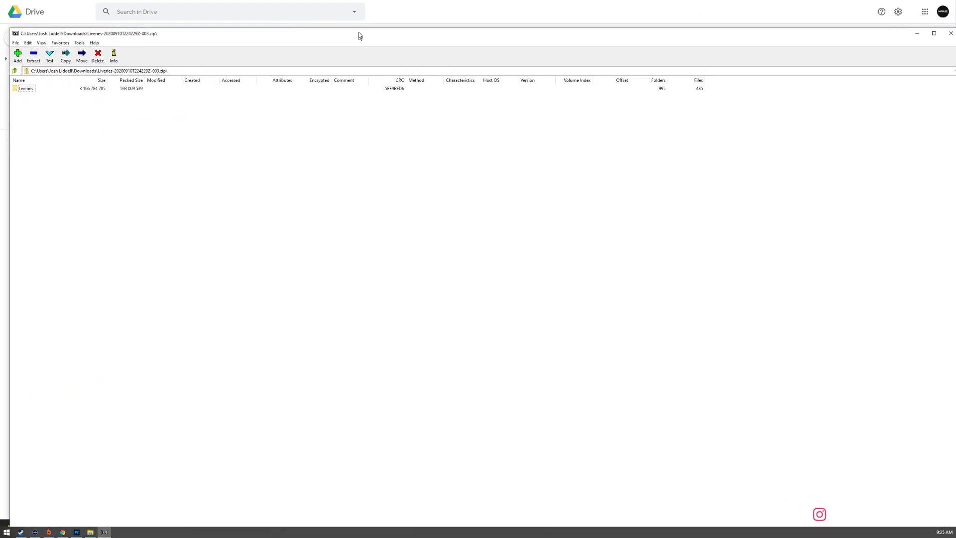
pyautogui.doubleClick(360, 35)
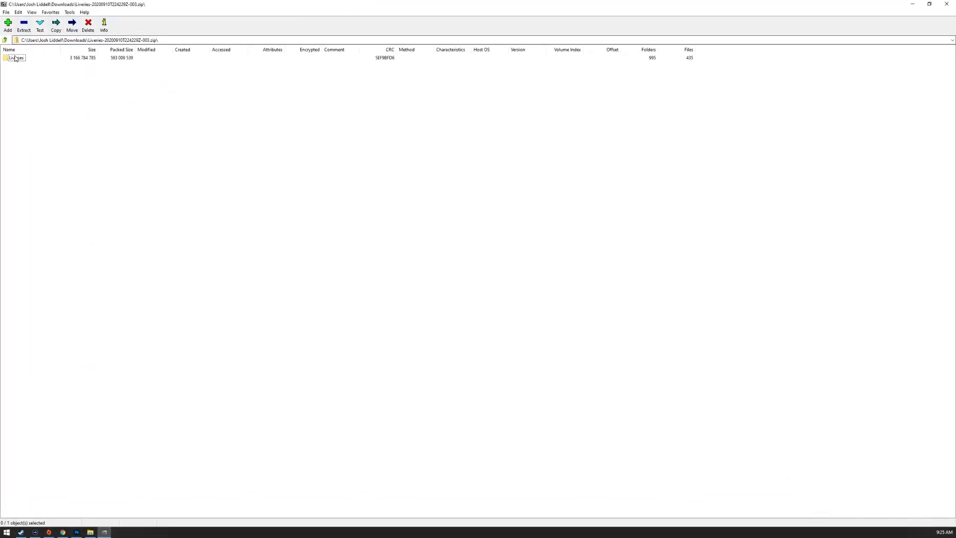
# Open the Liveries folder inside the archive and go into its 787 Liveries subfolder
pyautogui.doubleClick(15, 59)
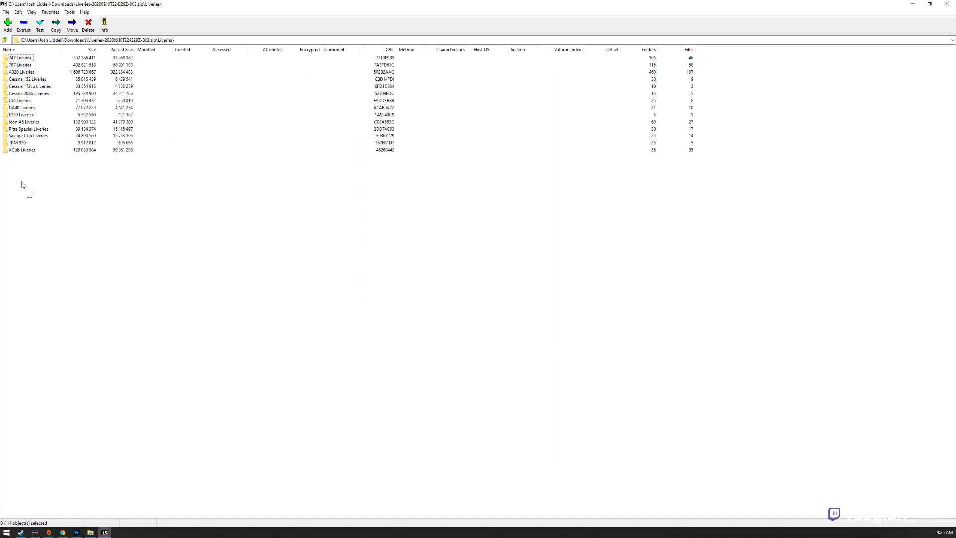
pyautogui.moveTo(21, 182); pyautogui.dragTo(12, 51)
pyautogui.click(66, 241)
pyautogui.doubleClick(15, 66)
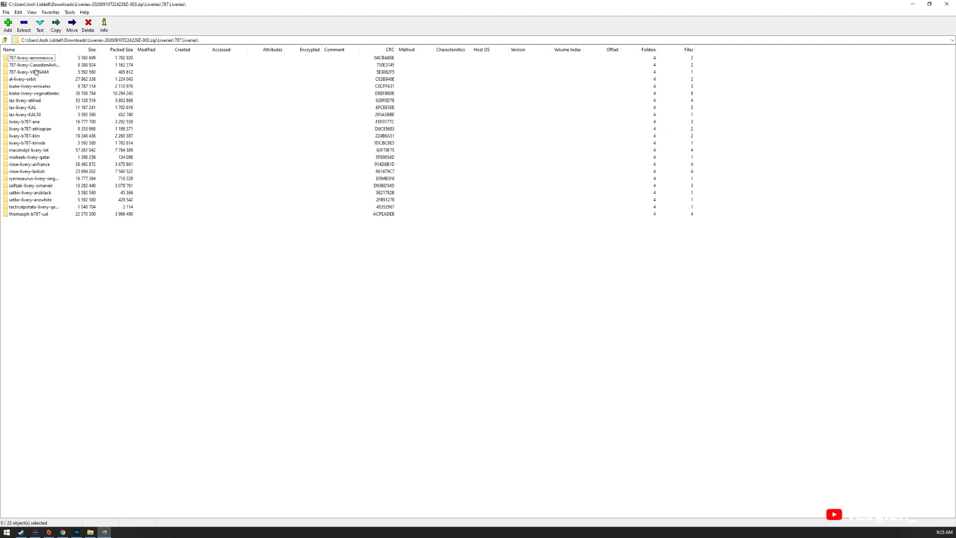
# Start extracting the 787 liveries and choose Microsoft Flight Simulator\Packages\Community as the destination folder
pyautogui.click(23, 25)
pyautogui.moveTo(468, 220); pyautogui.dragTo(254, 180)
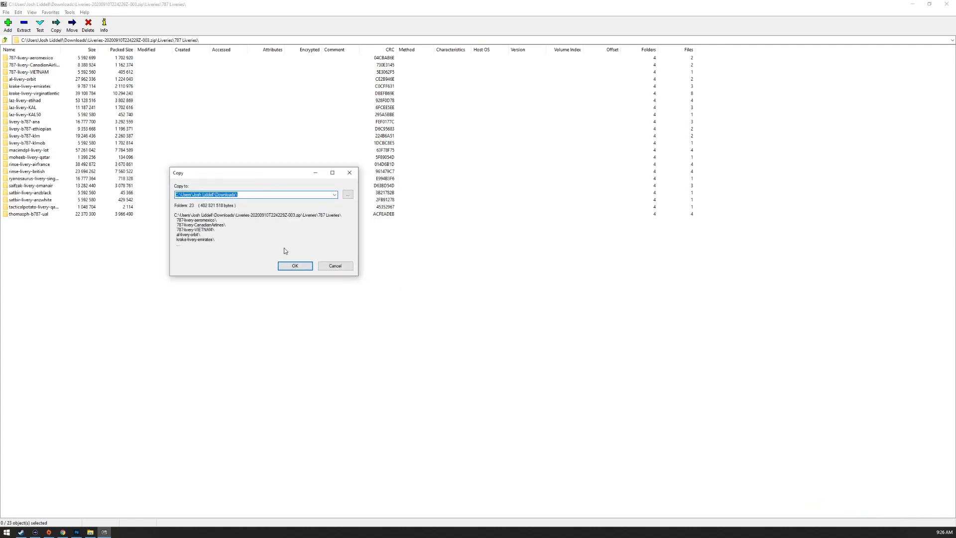
pyautogui.click(350, 196)
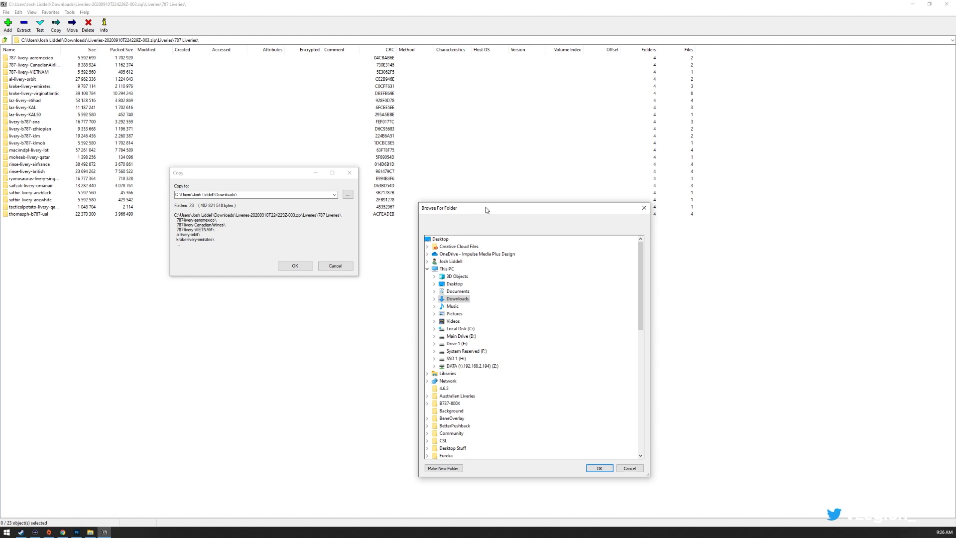
pyautogui.moveTo(487, 211); pyautogui.dragTo(429, 178)
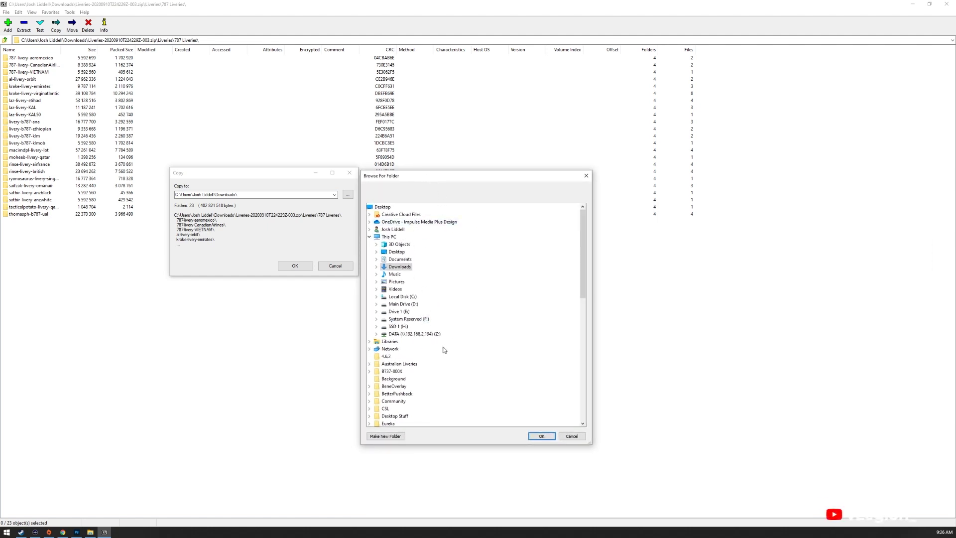
pyautogui.scroll(-20, 458, 330)
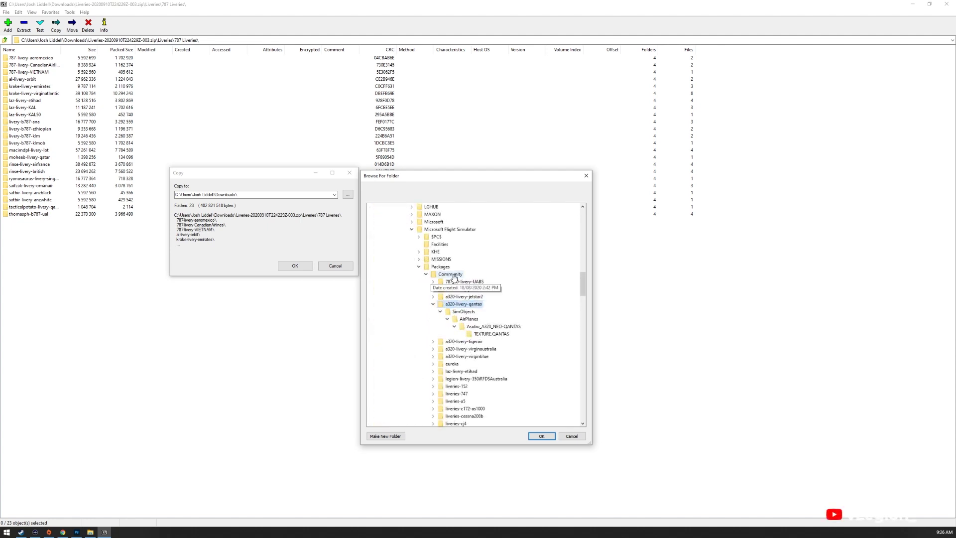
pyautogui.click(542, 436)
# Check the destination path and run the extraction, declining to replace any files that already exist
pyautogui.click(256, 195)
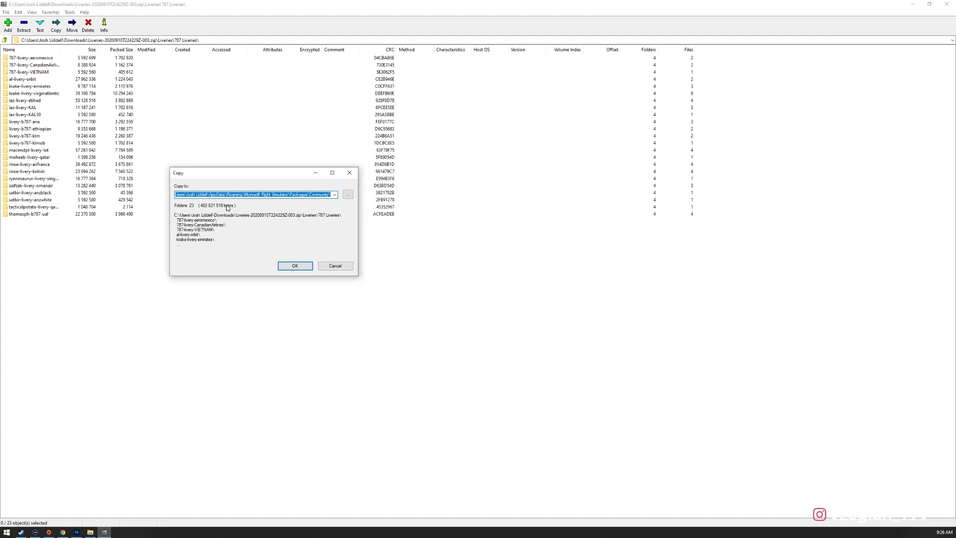
pyautogui.click(295, 266)
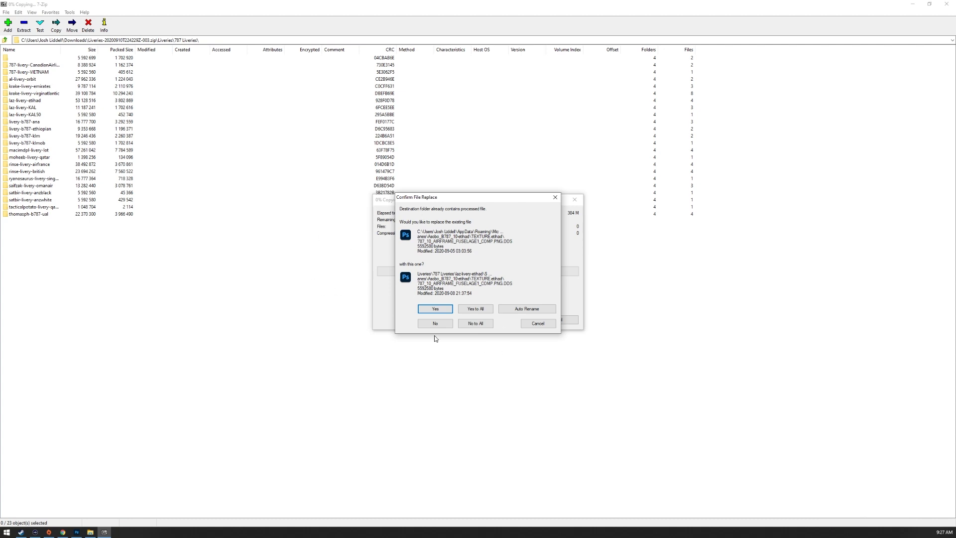
pyautogui.click(470, 324)
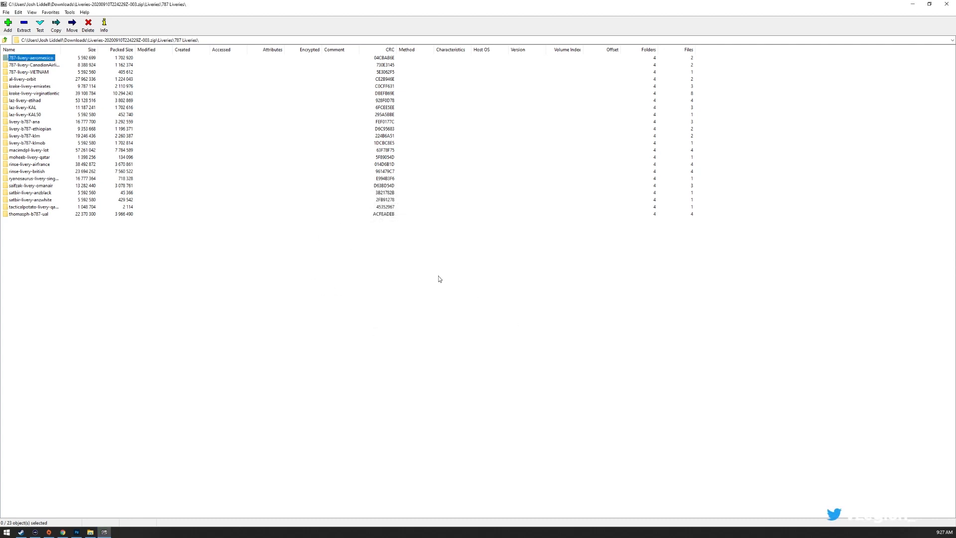
# Minimize the archive window, switch to Steam and launch Microsoft Flight Simulator
pyautogui.click(912, 4)
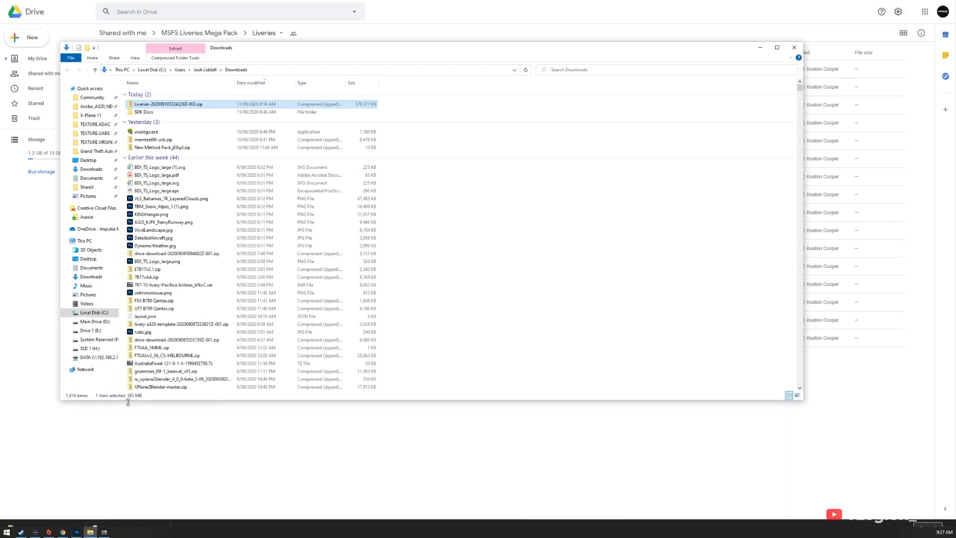
pyautogui.click(23, 532)
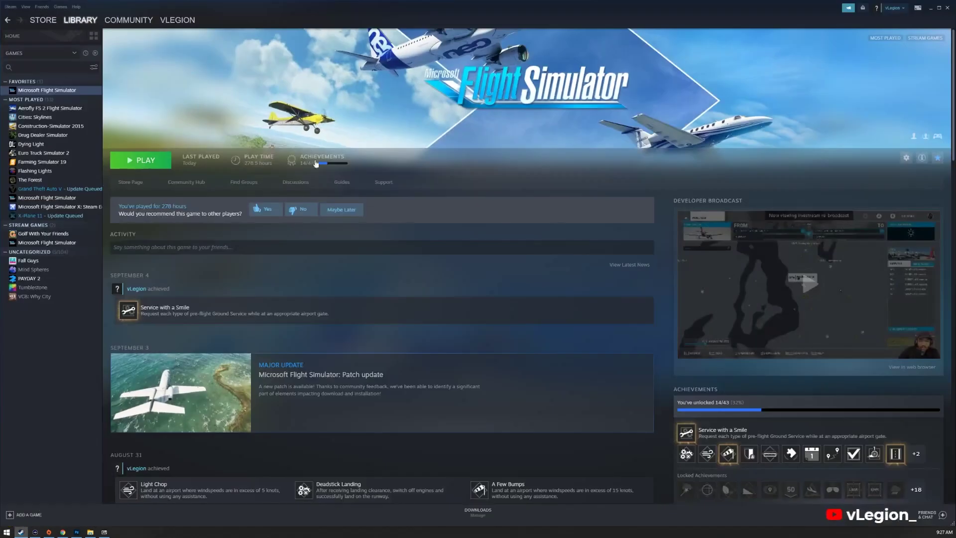
pyautogui.click(135, 160)
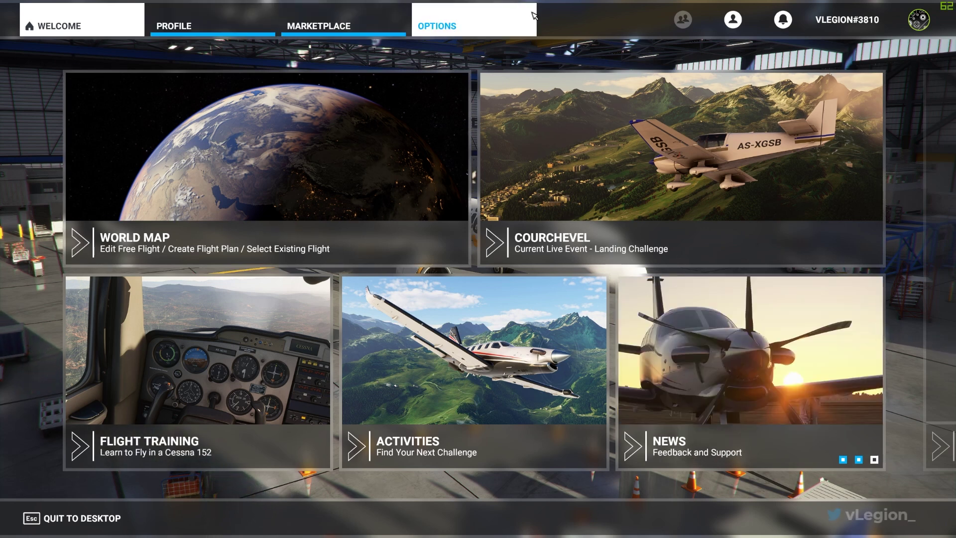
# Turn Developer Mode on in the simulator's general developer options and return to the options overview
pyautogui.click(463, 23)
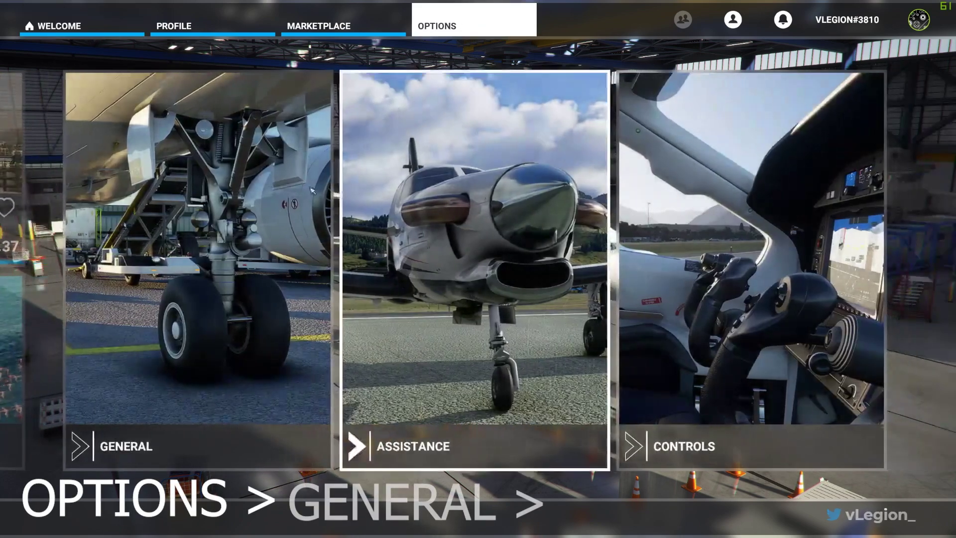
pyautogui.click(260, 285)
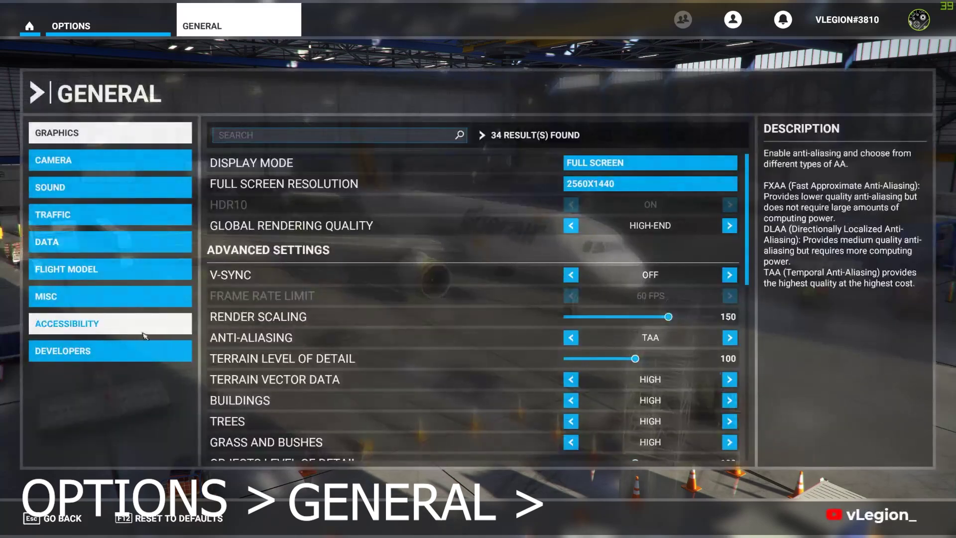
pyautogui.click(47, 354)
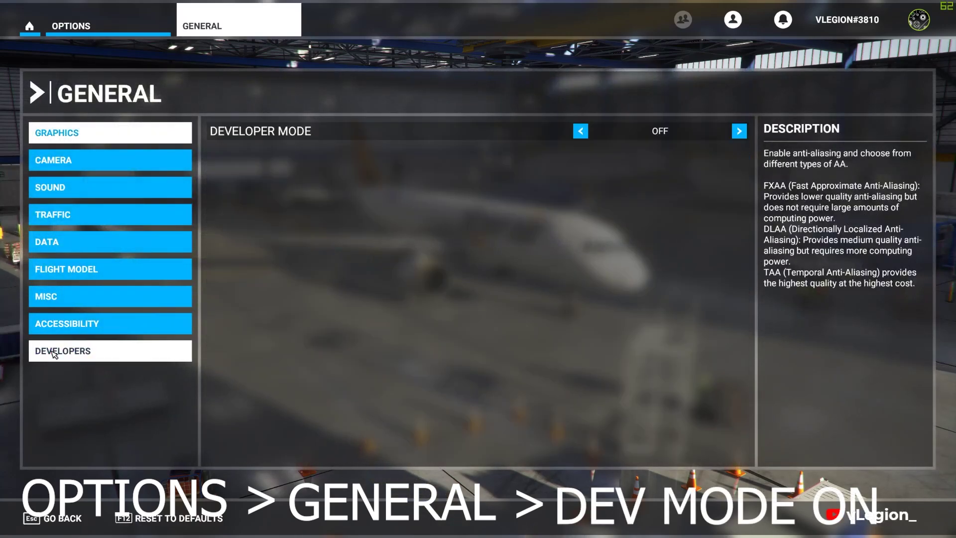
pyautogui.click(622, 133)
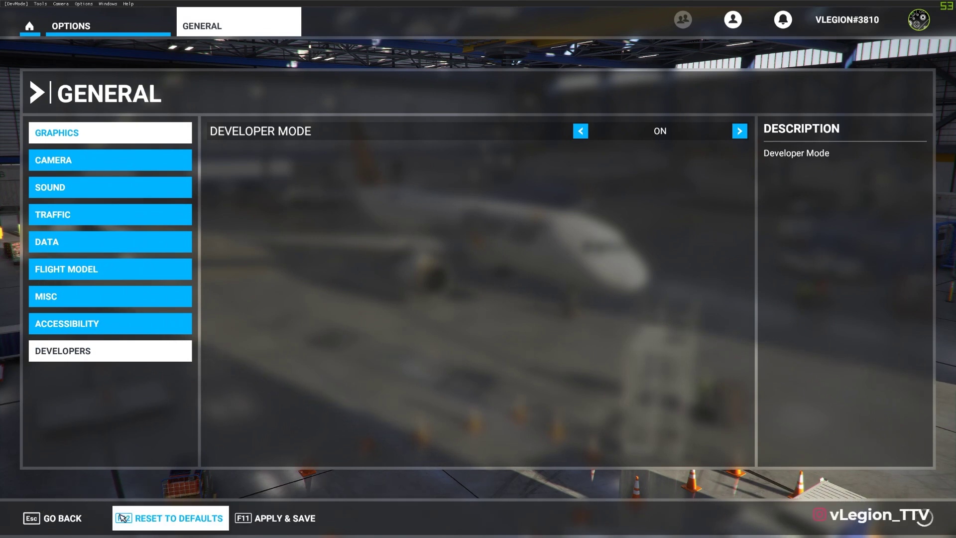
pyautogui.click(70, 519)
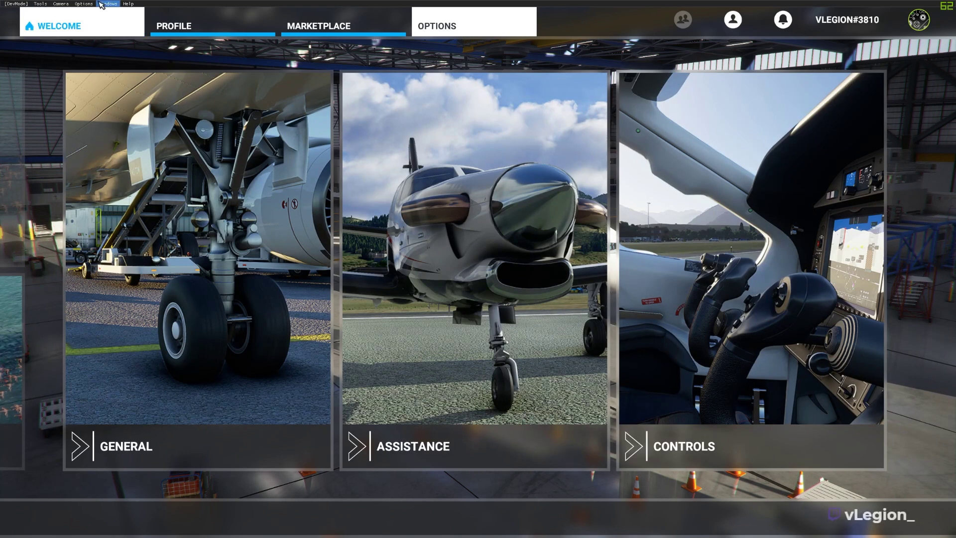
# Open the Virtual File System tool, examine the package folder paths under Watched Bases, and close the window
pyautogui.click(92, 4)
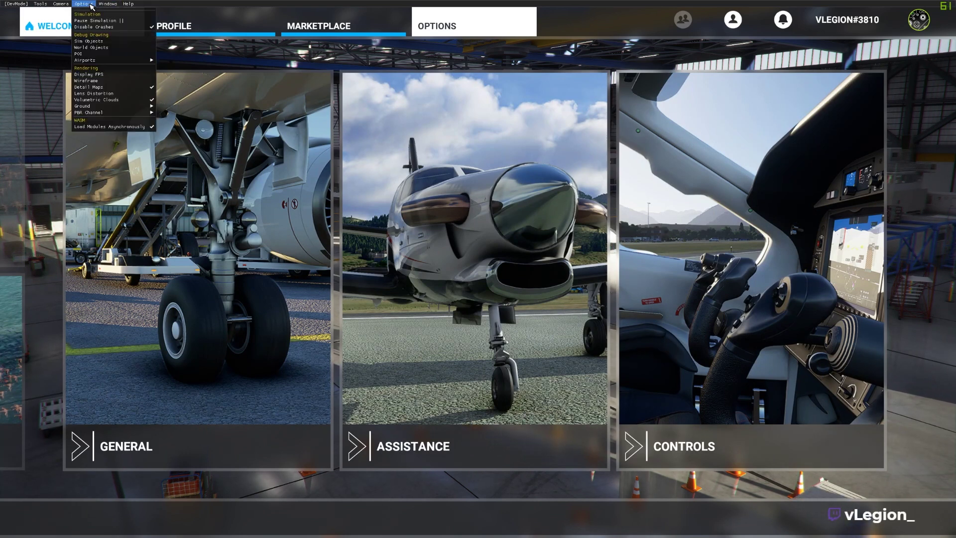
pyautogui.moveTo(38, 4)
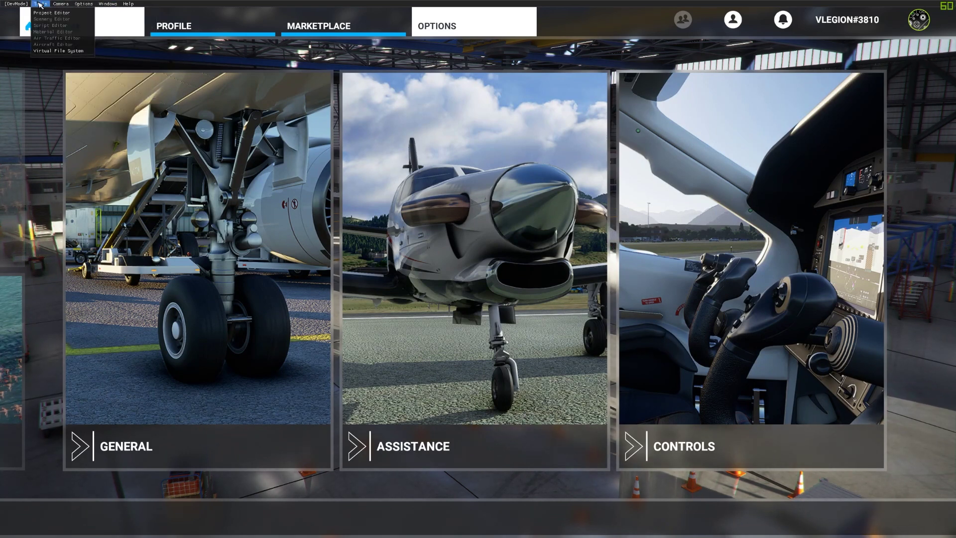
pyautogui.click(50, 51)
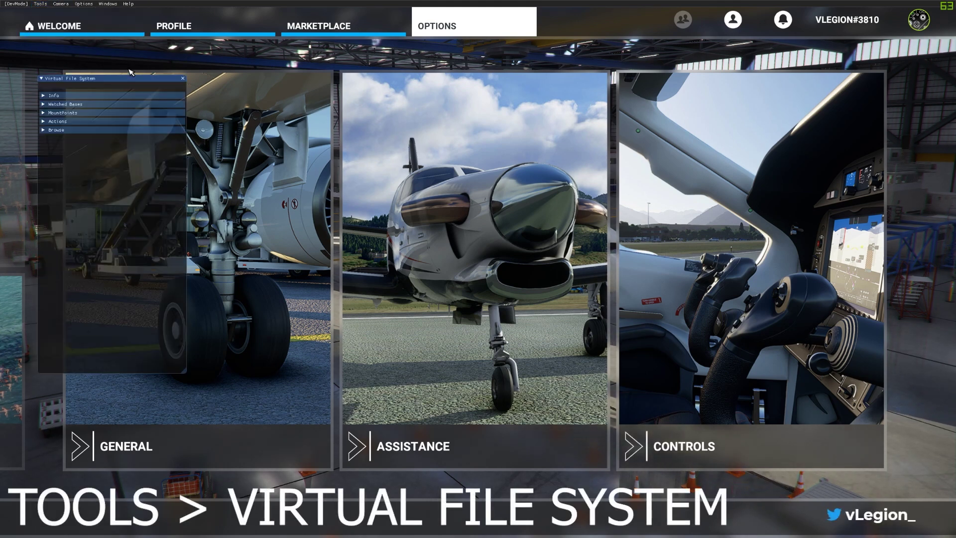
pyautogui.moveTo(91, 81); pyautogui.dragTo(210, 83)
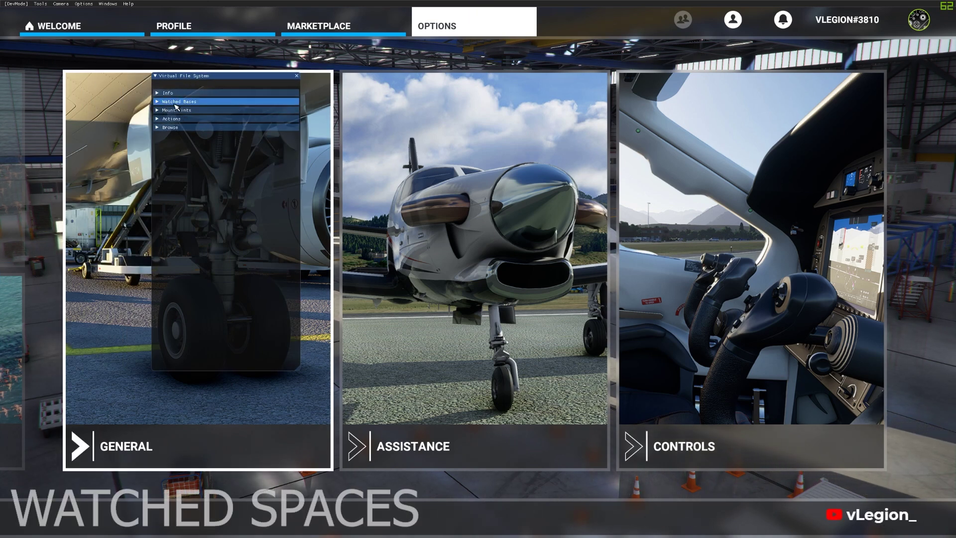
pyautogui.click(158, 102)
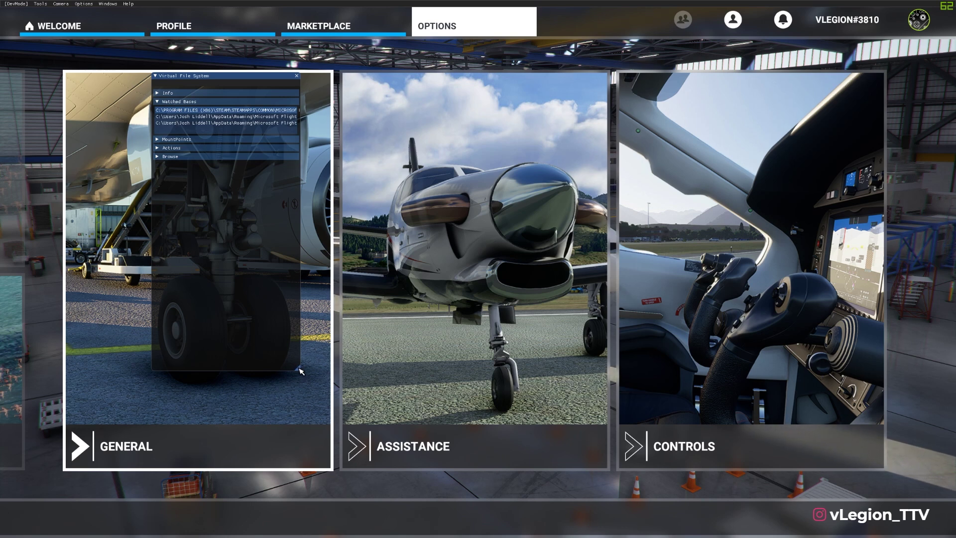
pyautogui.moveTo(301, 371); pyautogui.dragTo(830, 439)
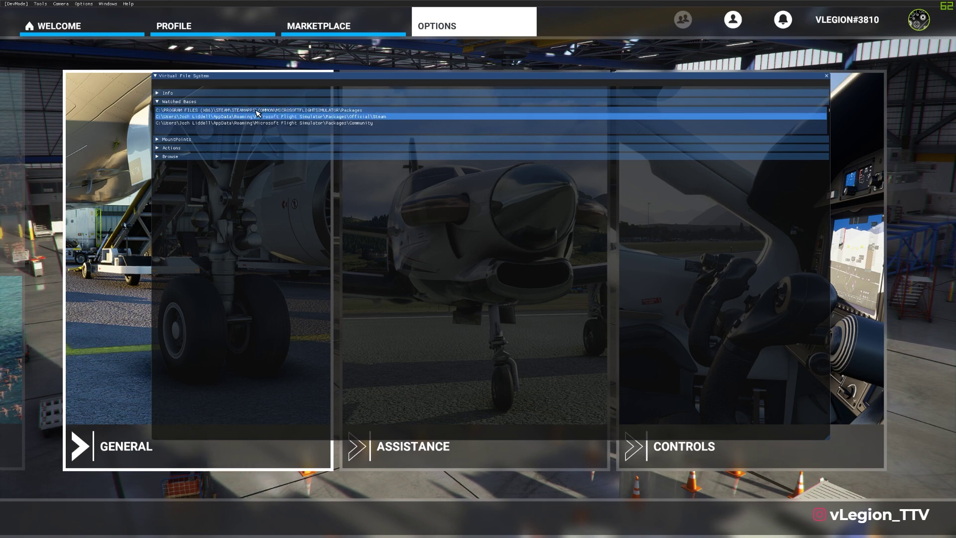
pyautogui.click(827, 76)
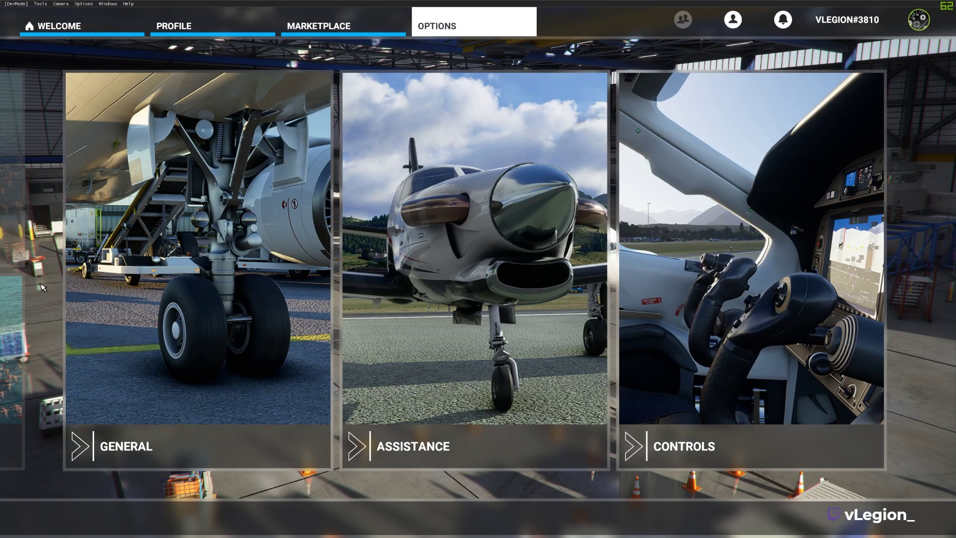